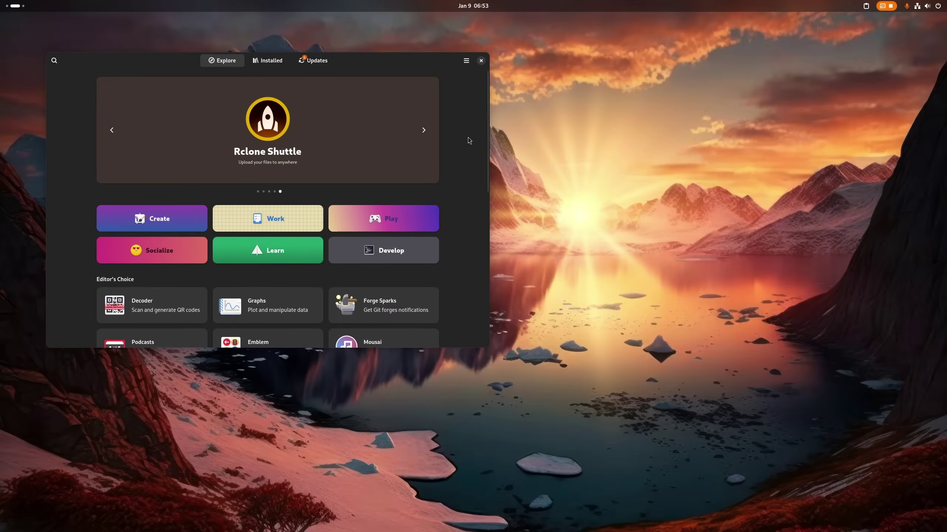
# Bring up the Activities overview to leave GNOME Software and launch Easy Effects.
pyautogui.press('super')
pyautogui.press('super')
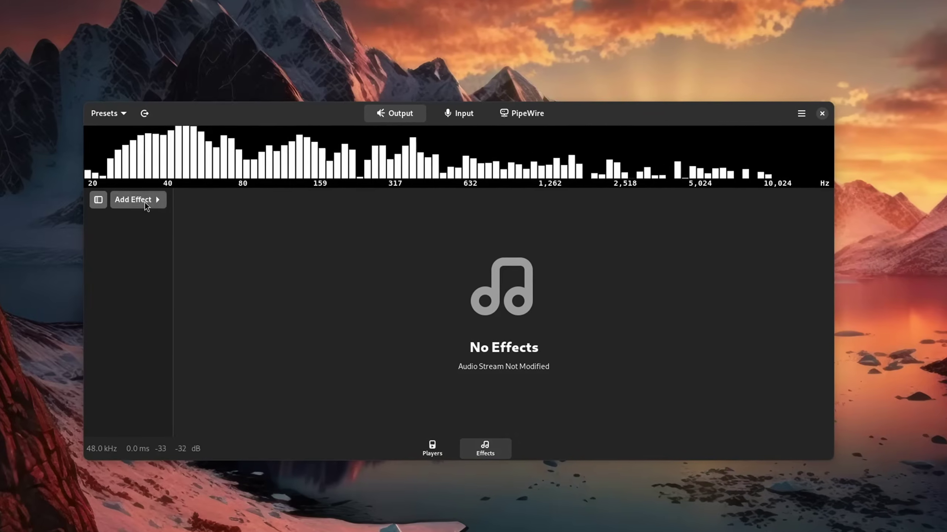
# Show the list of effects that can be added to the Easy Effects output chain.
pyautogui.click(145, 202)
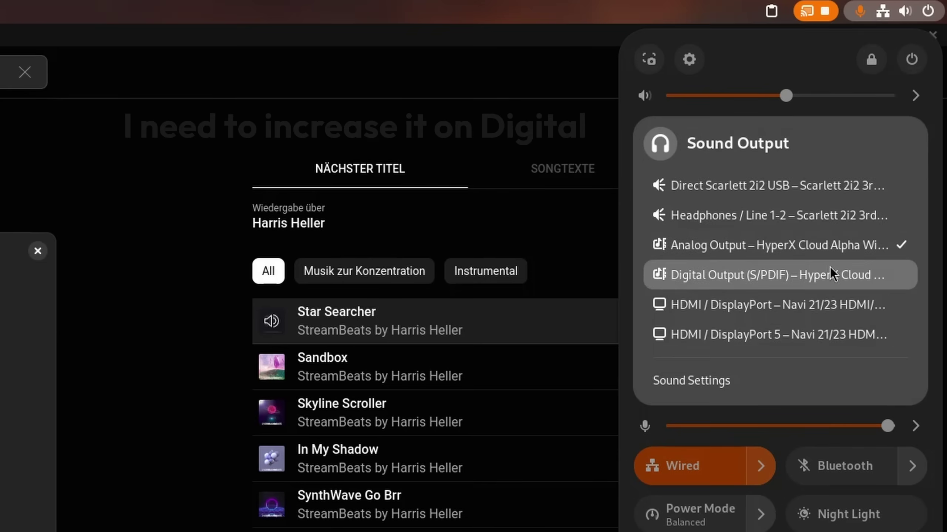
# Switch sound to the HyperX Digital Output (S/PDIF) and raise the output volume.
pyautogui.click(830, 267)
pyautogui.moveTo(810, 95); pyautogui.dragTo(835, 96)
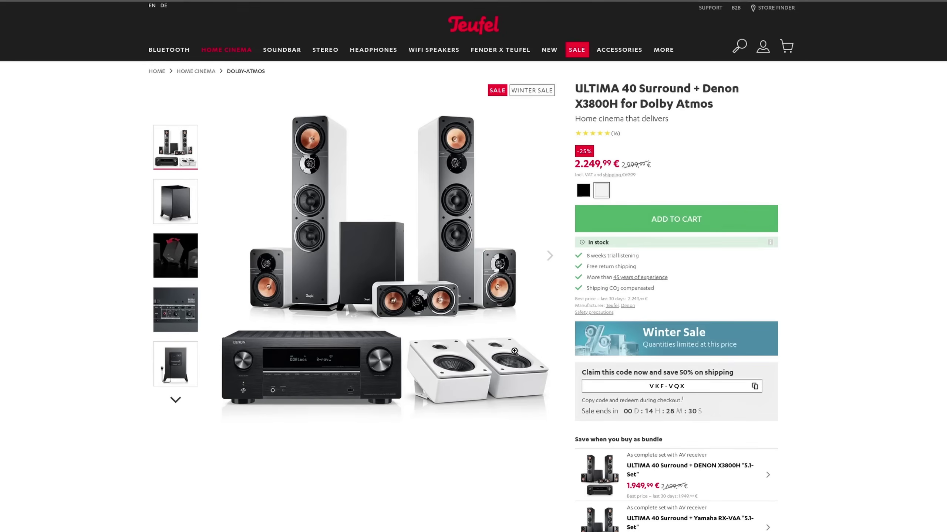
# Scroll through the ULTIMA 40 surround set page, then search the app store for 'pavucontrol'.
pyautogui.scroll(-15, 513, 353)
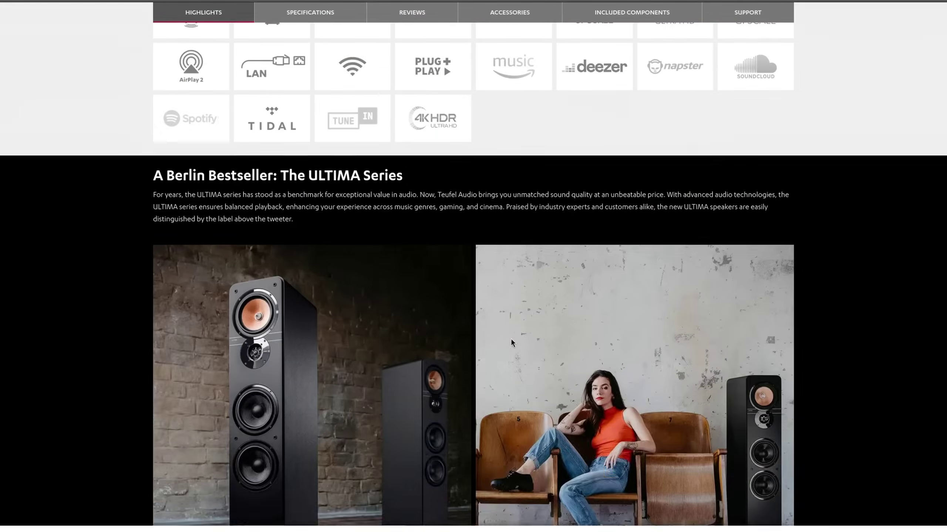
pyautogui.scroll(-20, 504, 339)
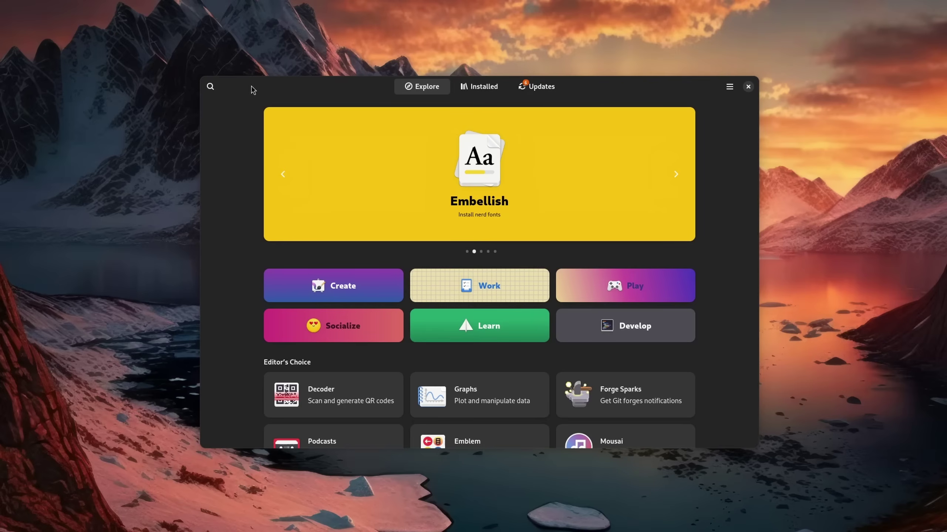
pyautogui.click(211, 86)
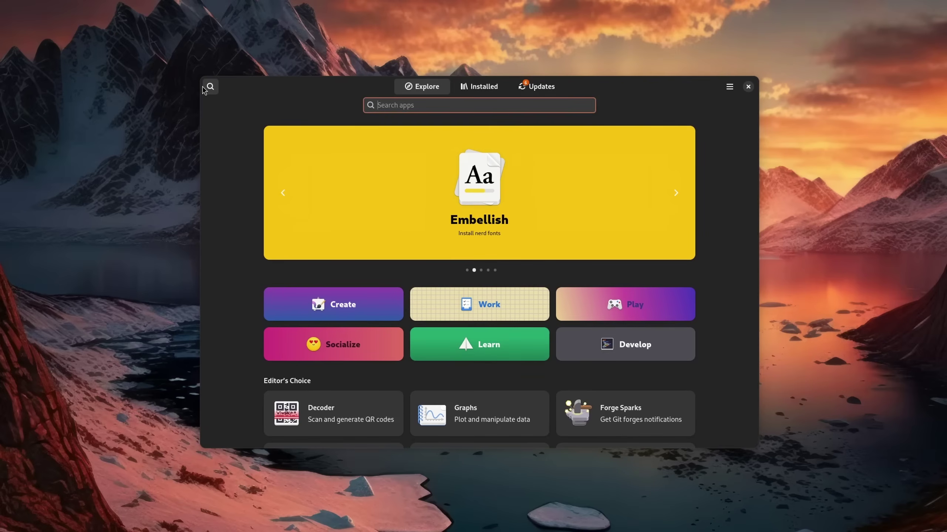
pyautogui.write('pavucontro')
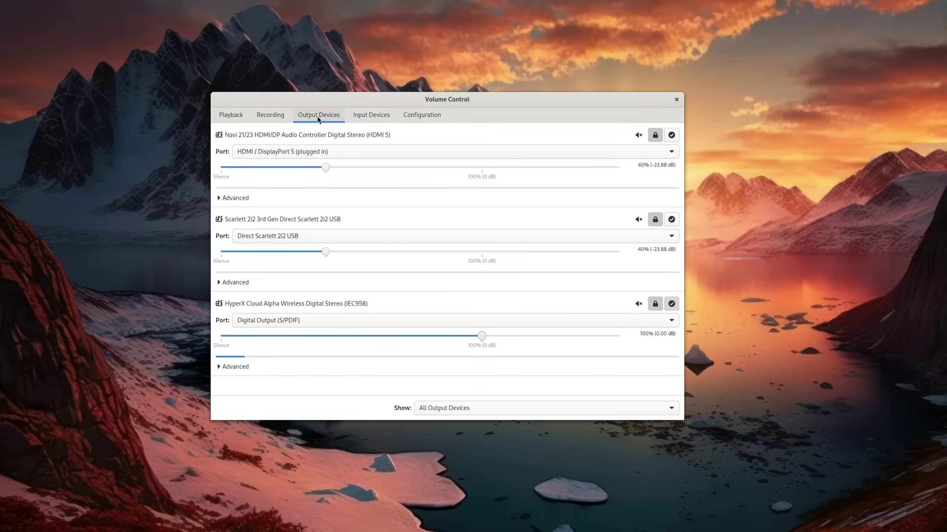
# Show the Output Devices list and keep the HyperX headset volume at 100%.
pyautogui.click(270, 115)
pyautogui.click(326, 115)
pyautogui.moveTo(476, 334); pyautogui.dragTo(496, 347)
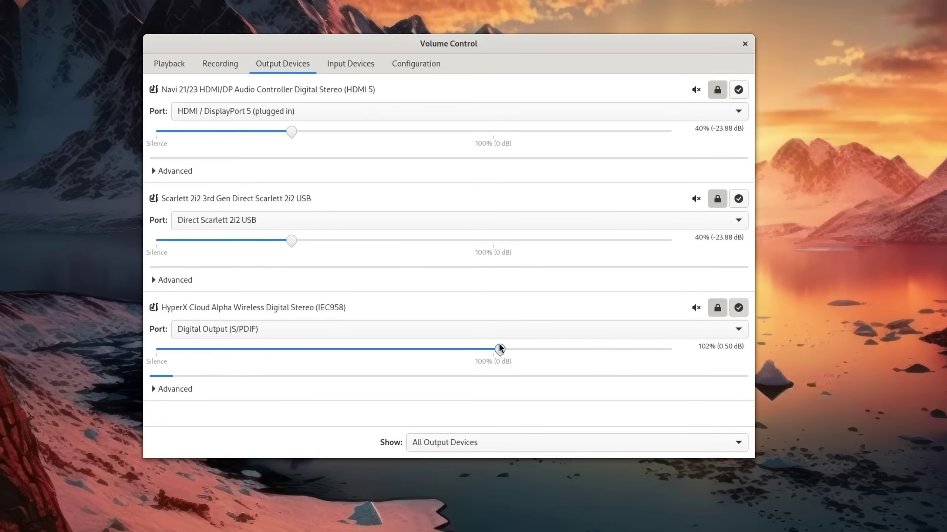
pyautogui.click(178, 282)
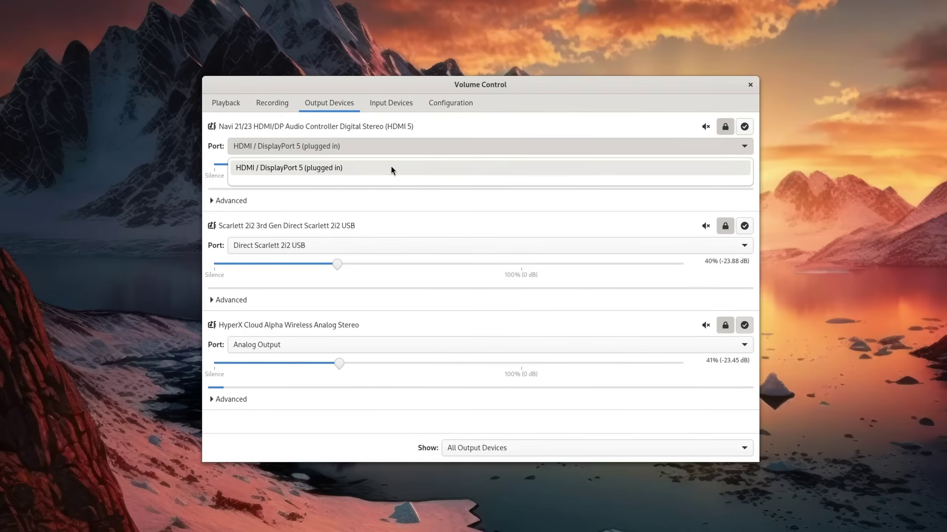
# Choose the HDMI device's port and expand its Advanced format and latency options.
pyautogui.click(390, 165)
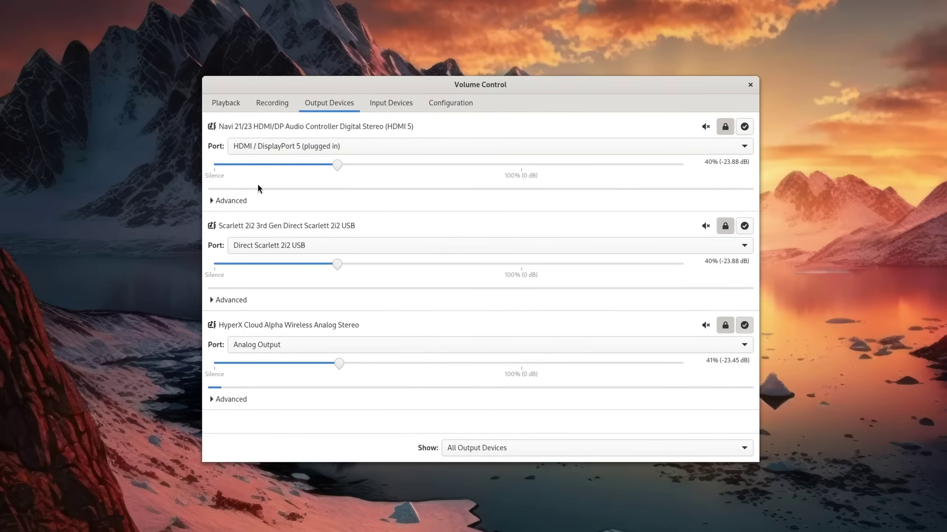
pyautogui.click(242, 202)
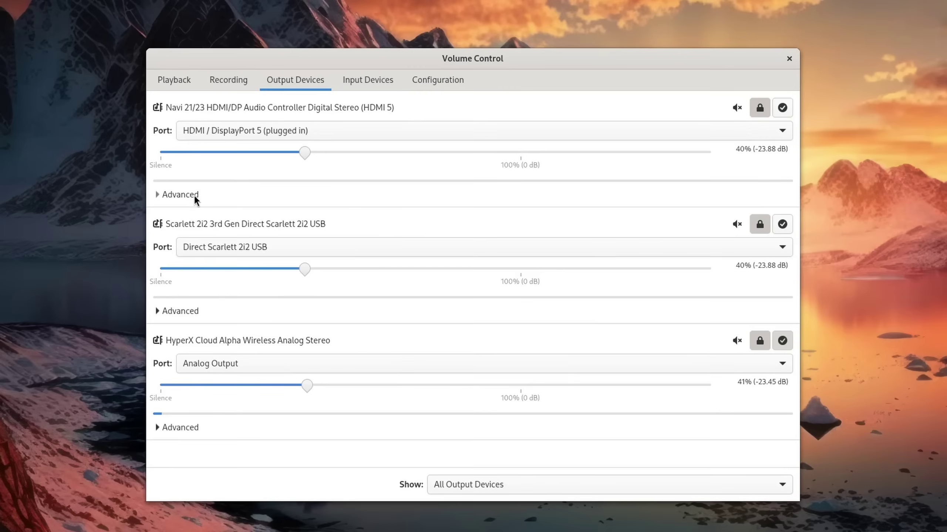
pyautogui.click(194, 199)
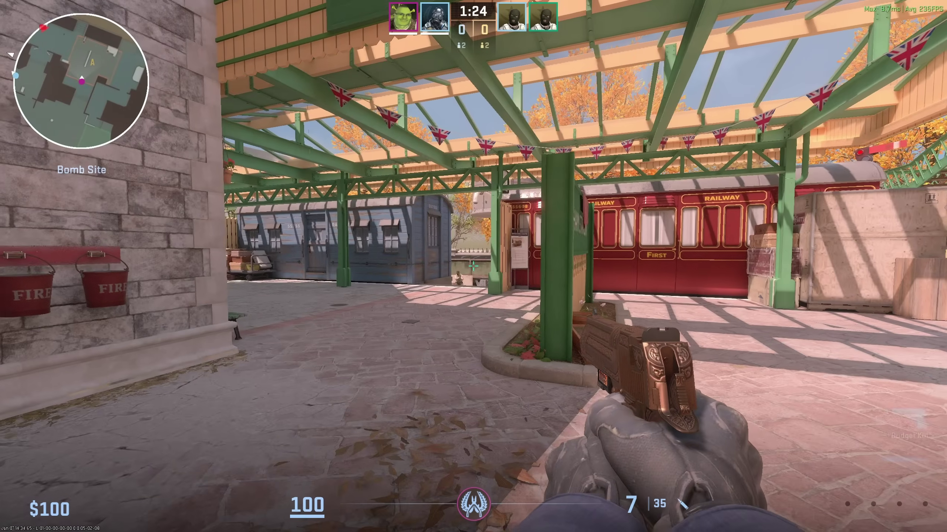
# Fire two Desert Eagle shots while walking back and forth along the platform.
pyautogui.click(474, 266)
pyautogui.press('s')
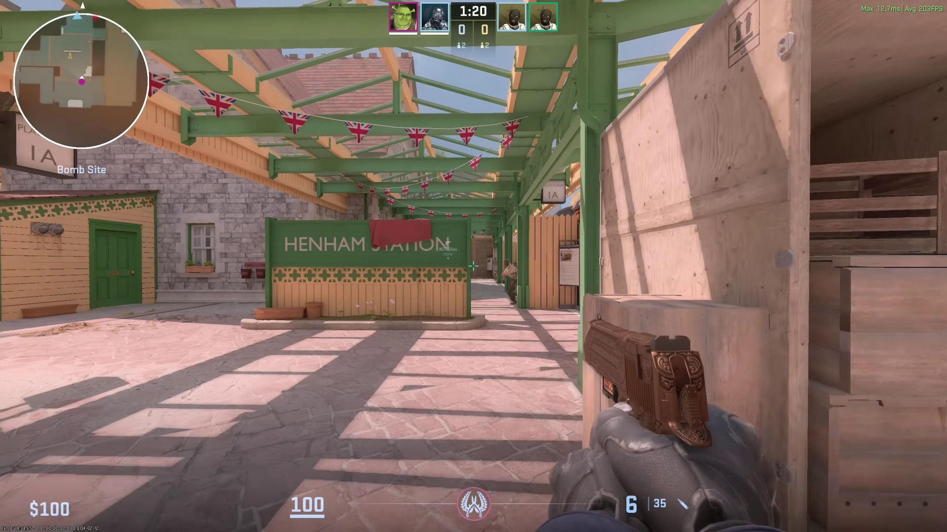
pyautogui.click(474, 266)
pyautogui.press('w')
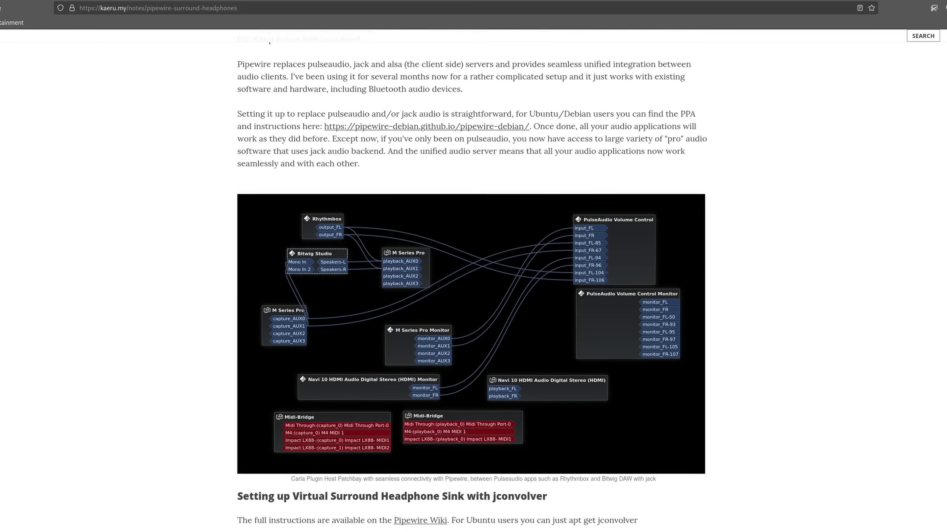
# Scroll down to the 'Setting up Virtual Surround Headphone Sink with jconvolver' section.
pyautogui.scroll(-2, 471, 261)
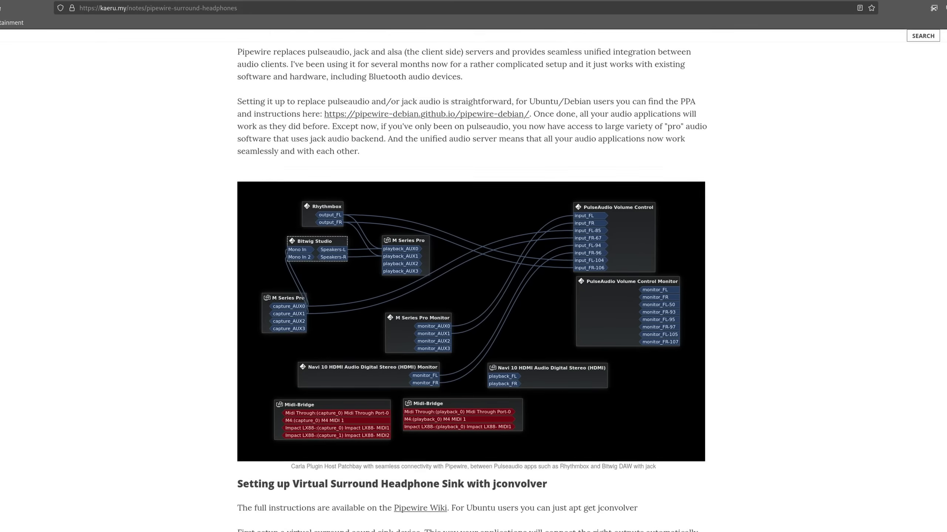
pyautogui.scroll(-2, 470, 261)
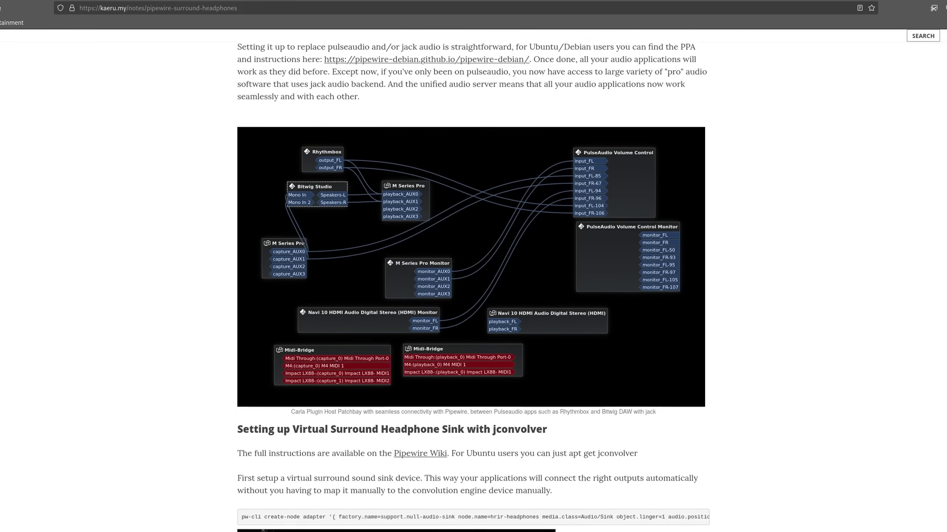
pyautogui.scroll(-2, 471, 261)
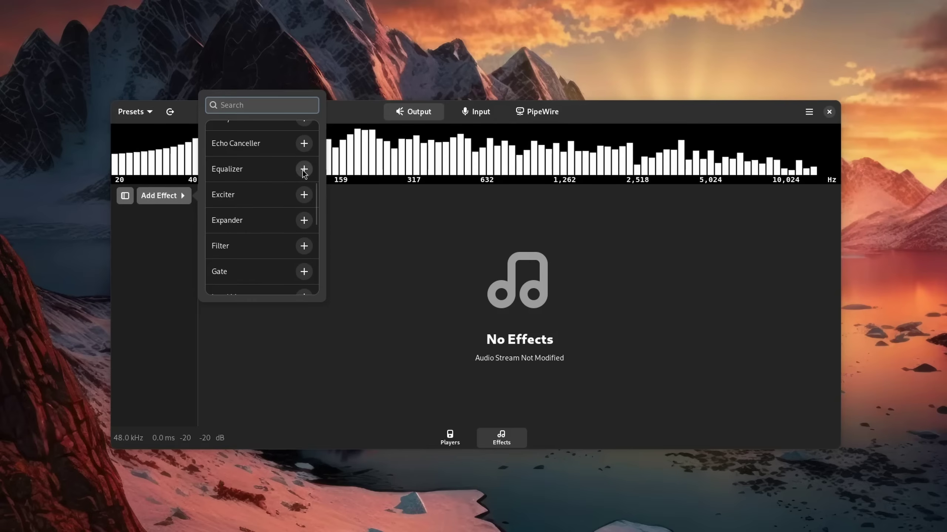
# Add an Equalizer to the output effects chain.
pyautogui.click(315, 179)
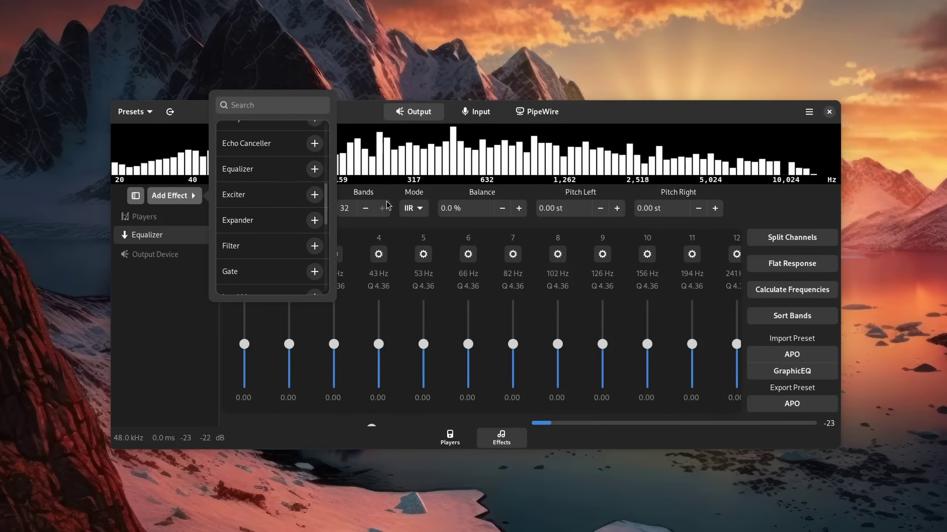
pyautogui.click(484, 236)
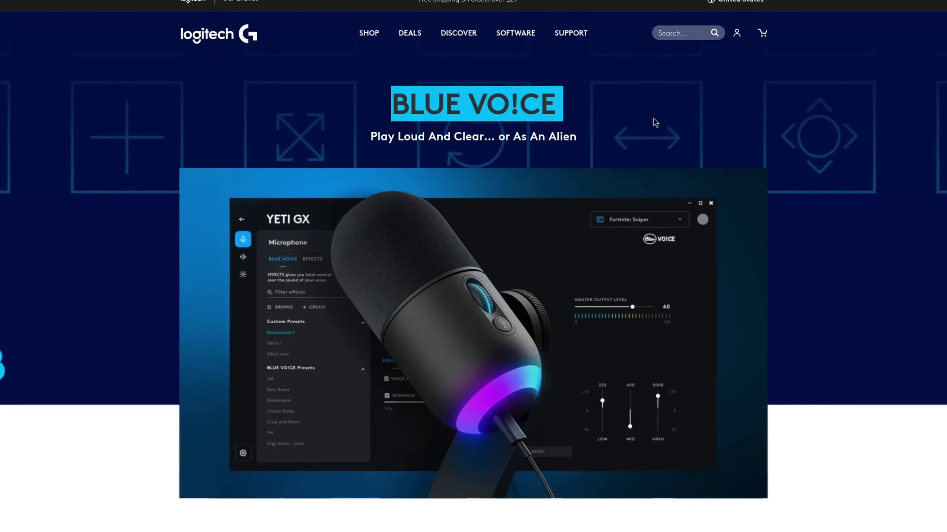
pyautogui.scroll(-7, 663, 125)
pyautogui.scroll(-4, 680, 222)
pyautogui.scroll(-7, 681, 227)
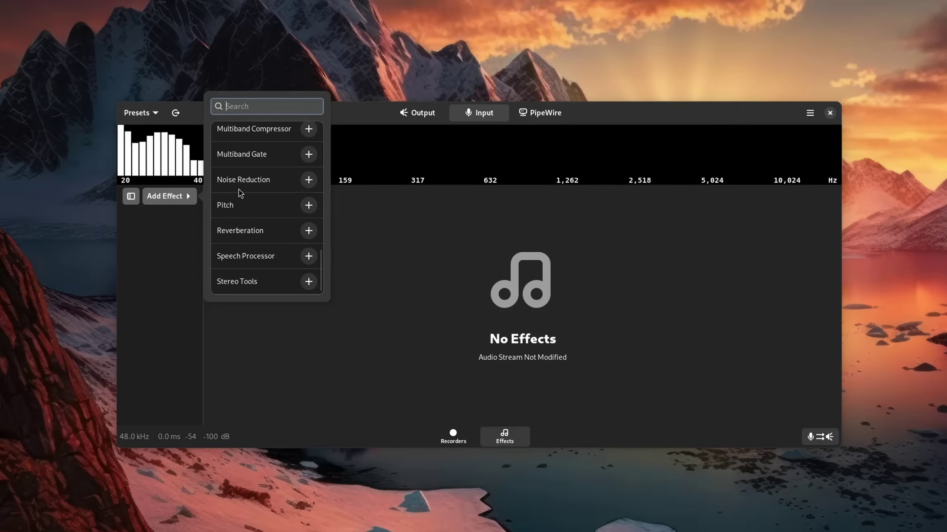
# Add a Speech Processor to the microphone input and turn on Voice Detection.
pyautogui.write('speec')
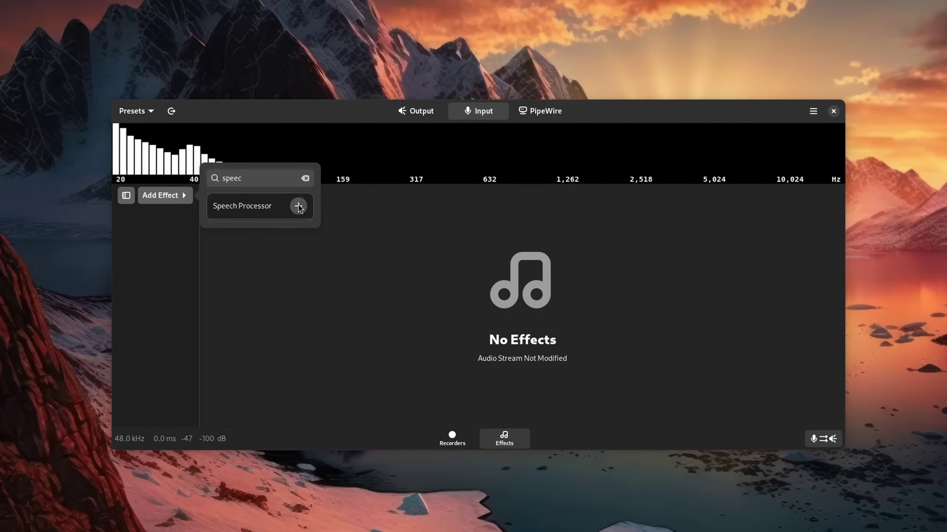
pyautogui.click(299, 206)
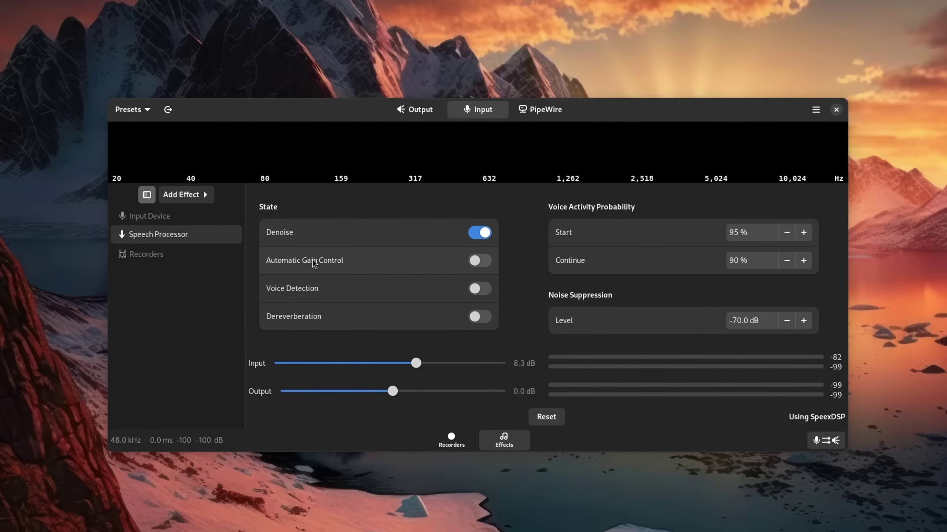
pyautogui.click(480, 289)
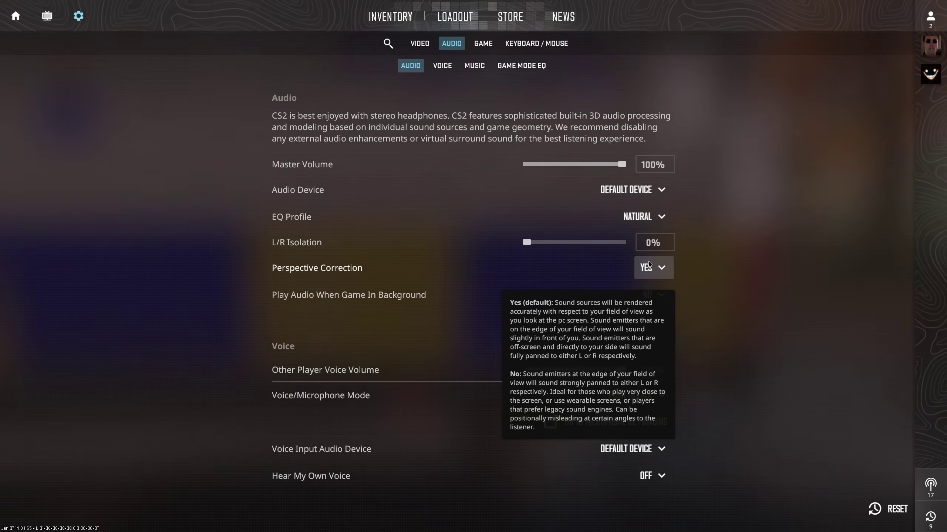
pyautogui.scroll(-5, 656, 299)
pyautogui.scroll(-2, 719, 273)
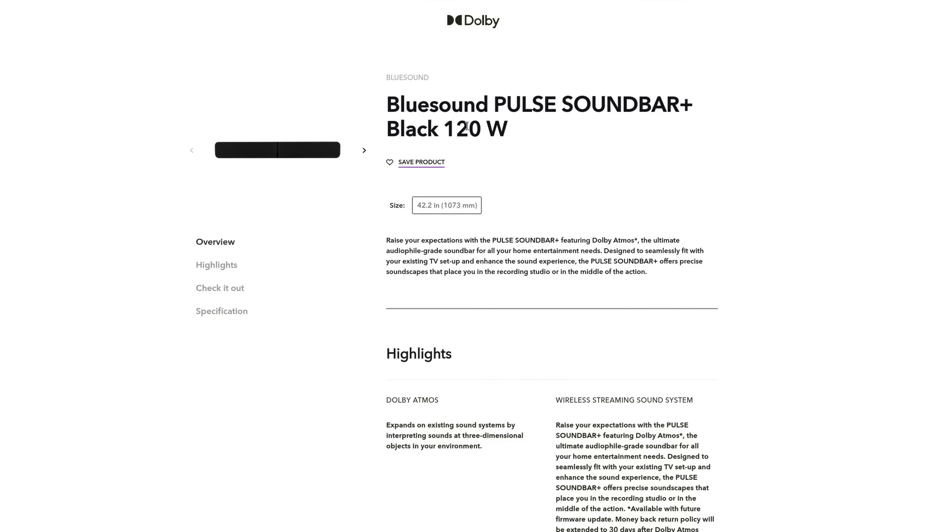
# Scroll the Sound panel down to the Output Device options.
pyautogui.scroll(-10, 524, 156)
pyautogui.scroll(-8, 584, 166)
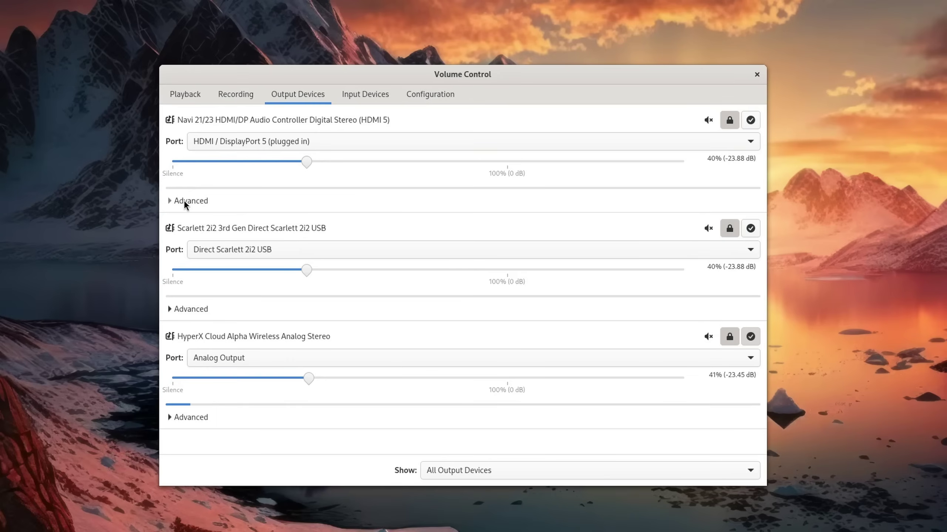
# Expand the Advanced format options under the Navi HDMI 5 output device.
pyautogui.click(184, 201)
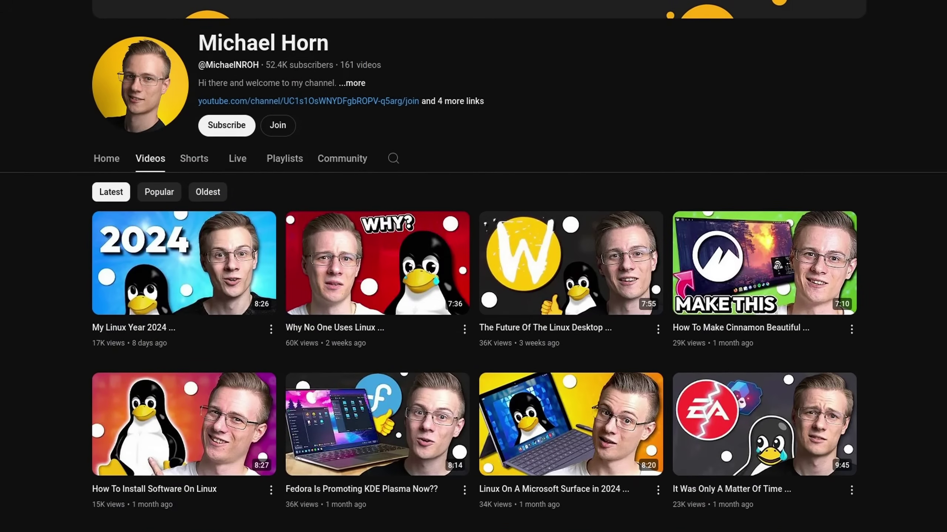
# Open the channel's membership offer listing tiers from €0.99 to €7.99 per month.
pyautogui.middleClick(623, 133)
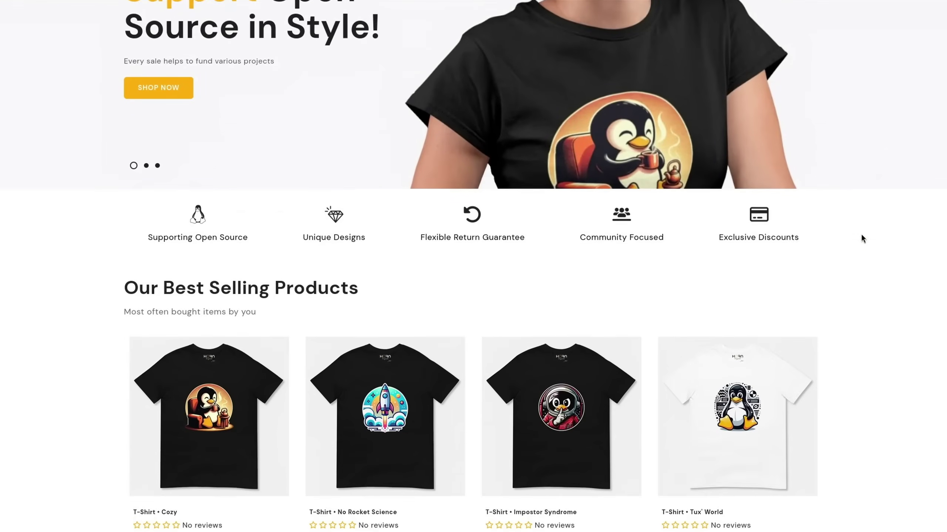
pyautogui.scroll(-2, 849, 245)
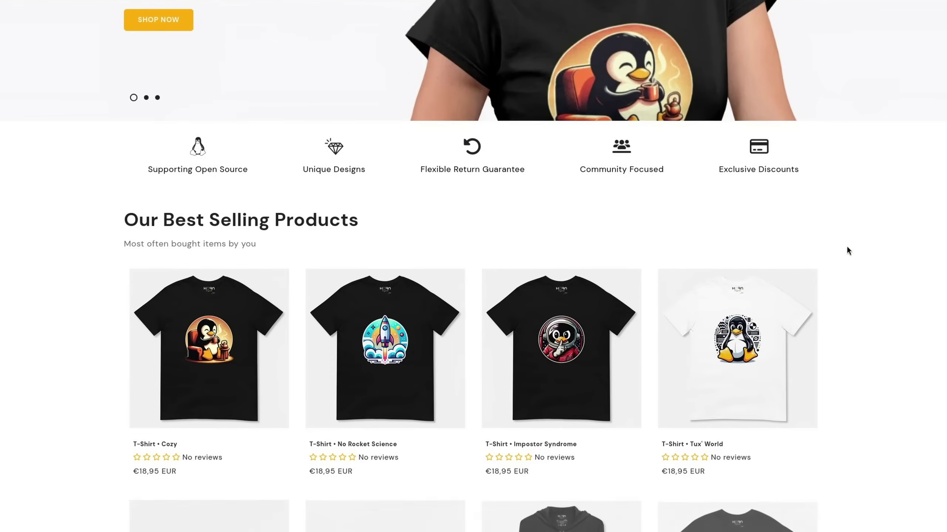